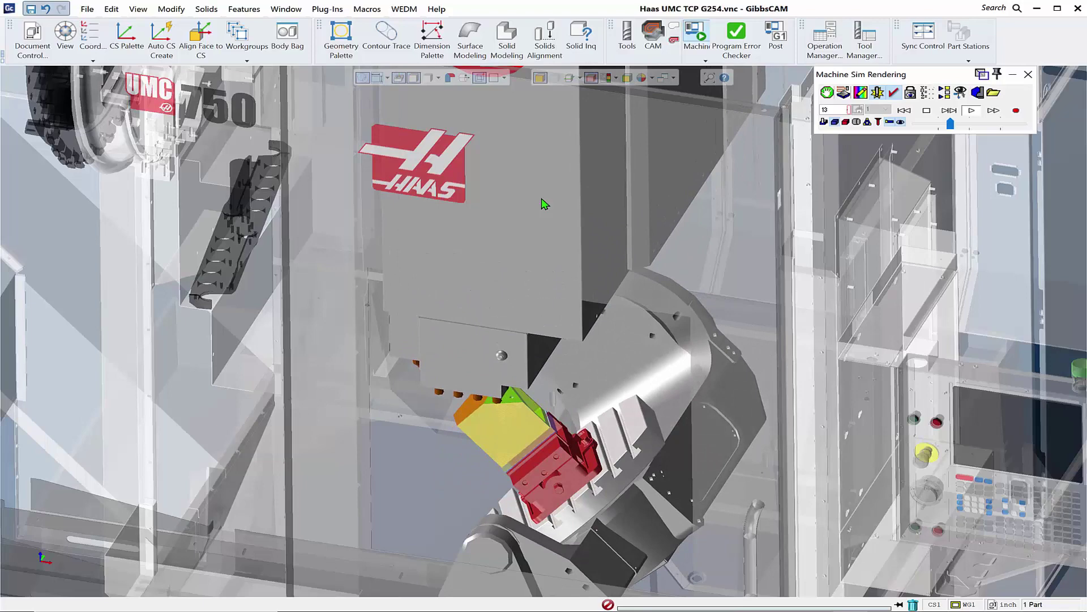
- Launch PathFinder from the Plug-Ins System tools and select the Macros Folder entry
left_click(328, 9)
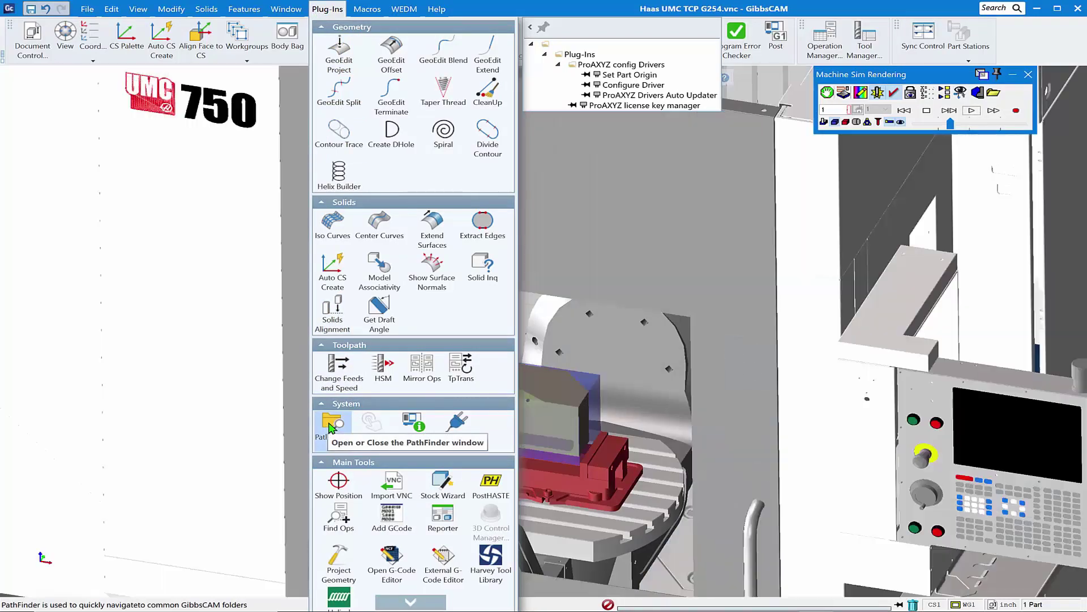
left_click(330, 425)
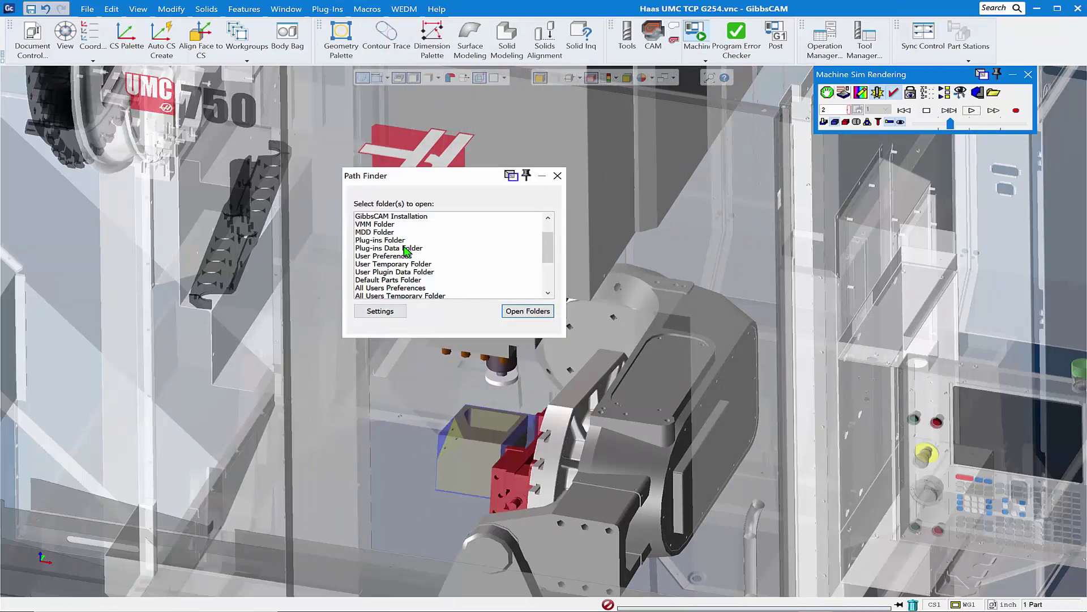
scroll(406, 251, "down", 2)
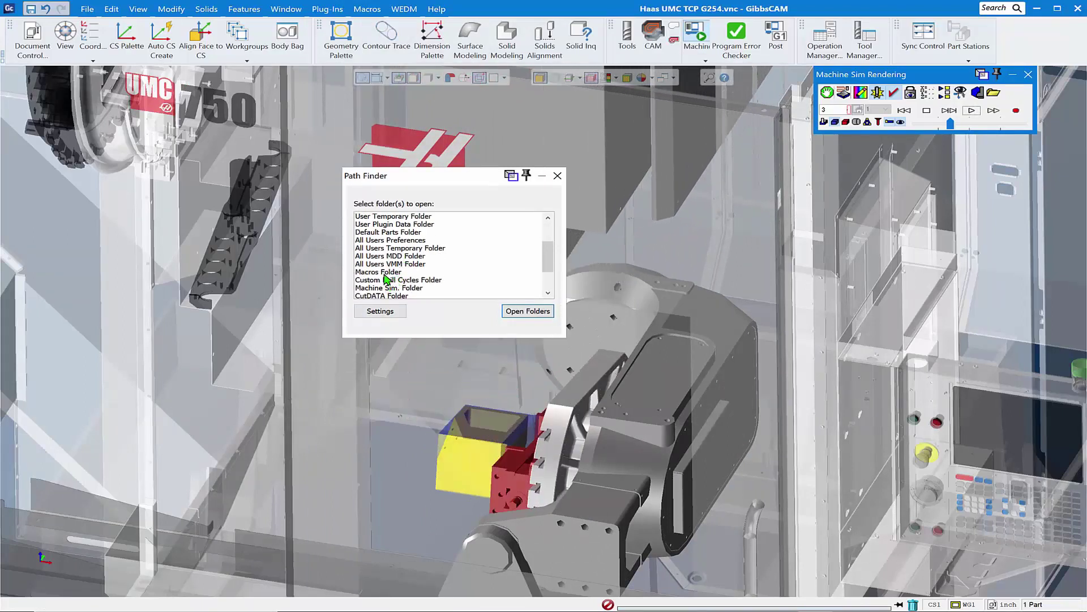
left_click(385, 273)
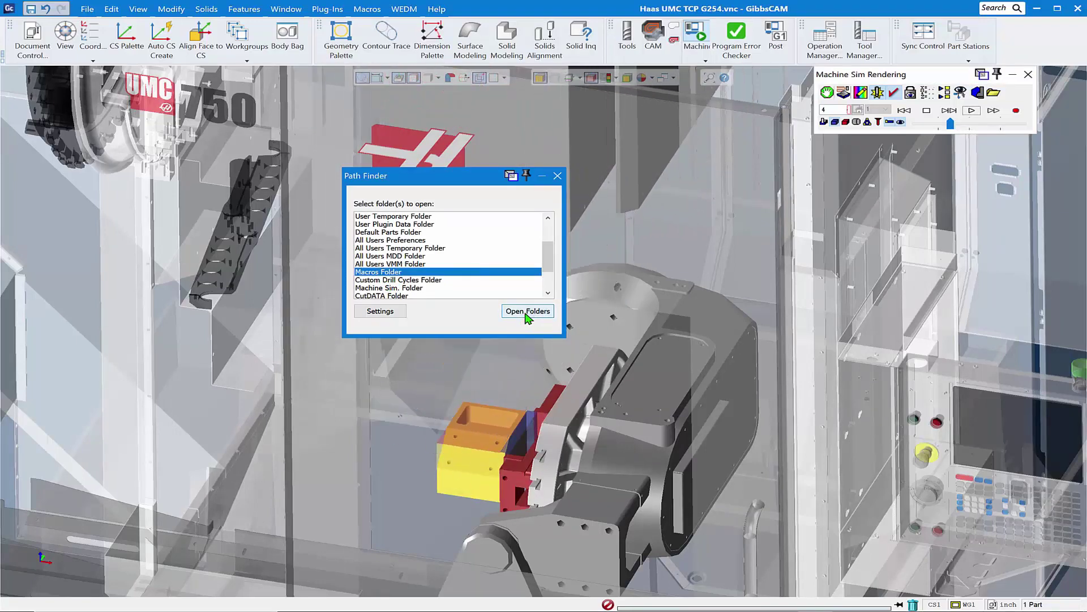
- Open GibbsCAM's Macros folder and the desktop Macros folder side by side in Explorer
left_click(527, 312)
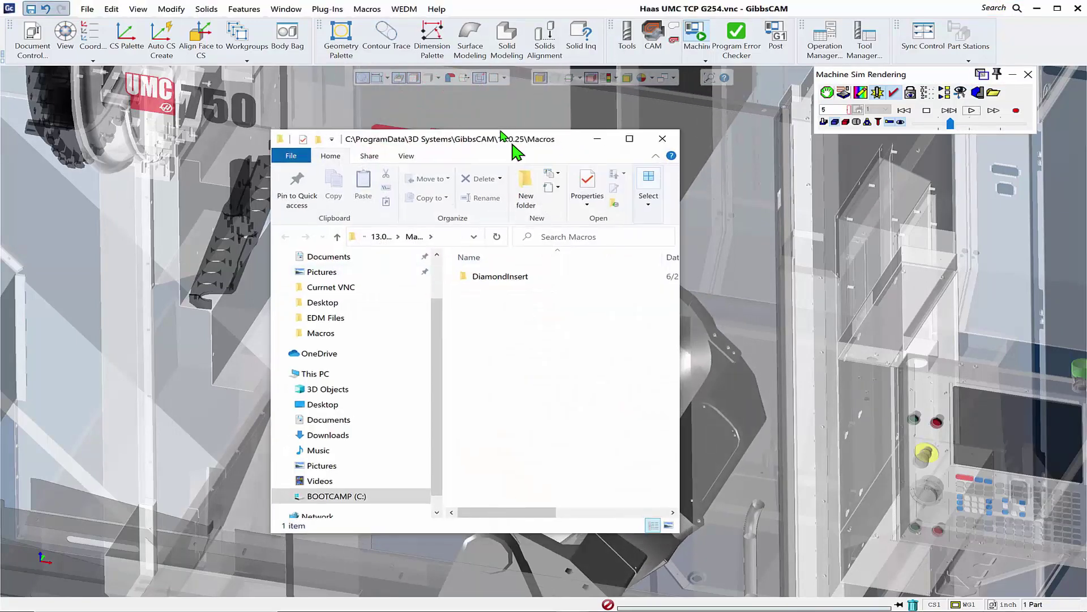
left_click_drag(510, 141, 378, 127)
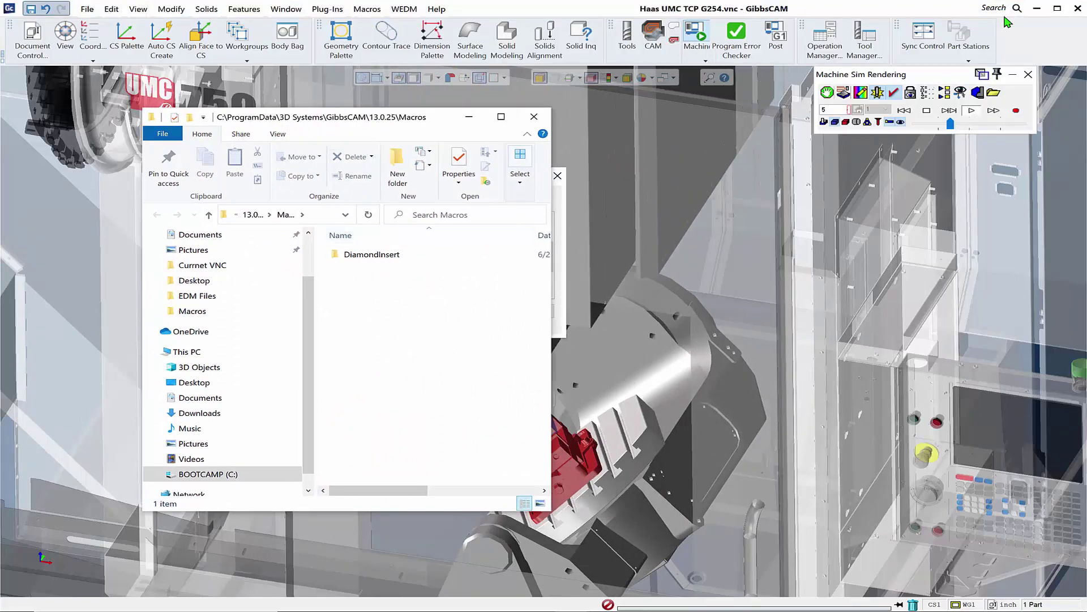
left_click(1037, 8)
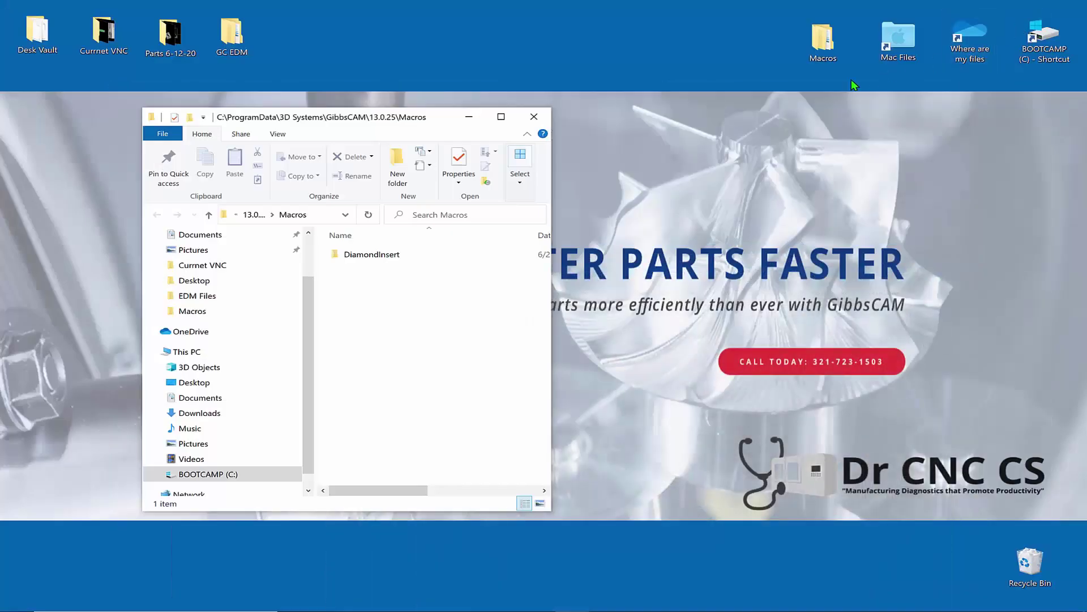
left_click(829, 53)
mouse_move(822, 44)
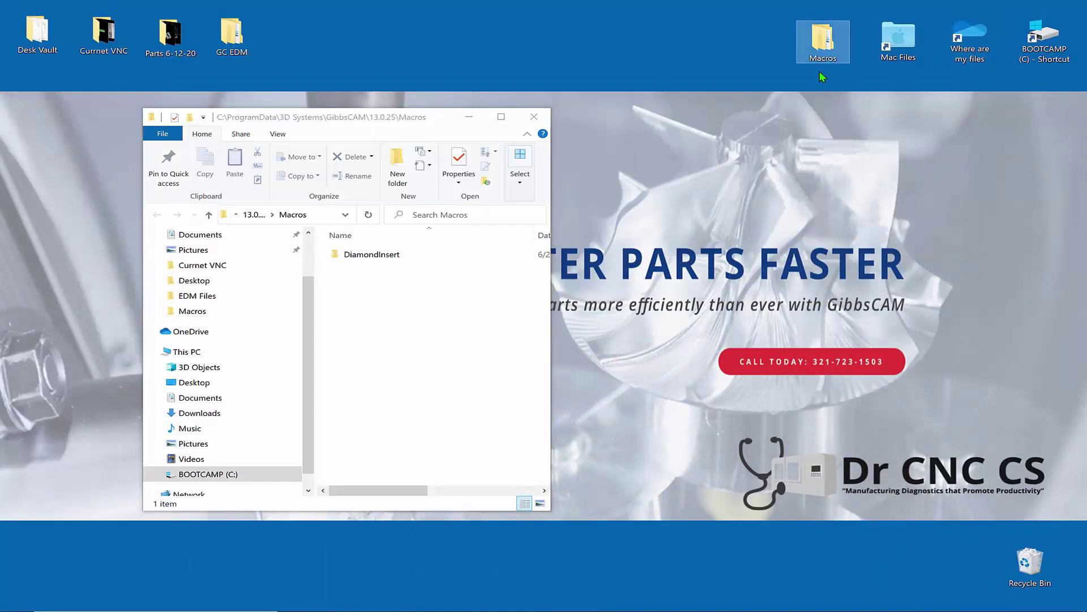
double_click(824, 42)
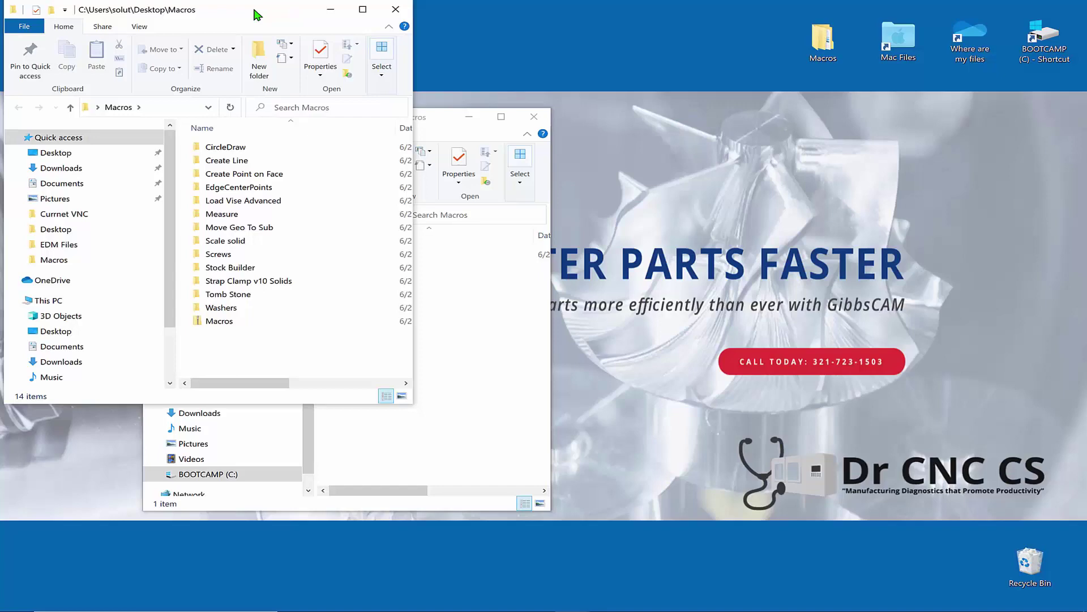
left_click_drag(255, 12, 847, 113)
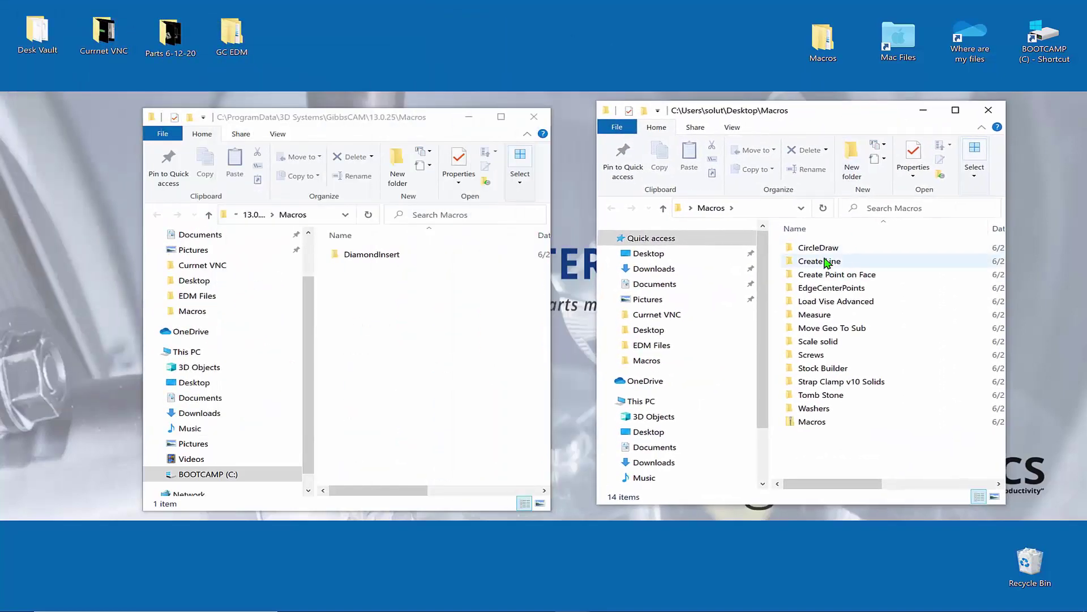
- Copy the folders CircleDraw through Washers into GibbsCAM's Macros folder and close the desktop window
left_click(824, 248)
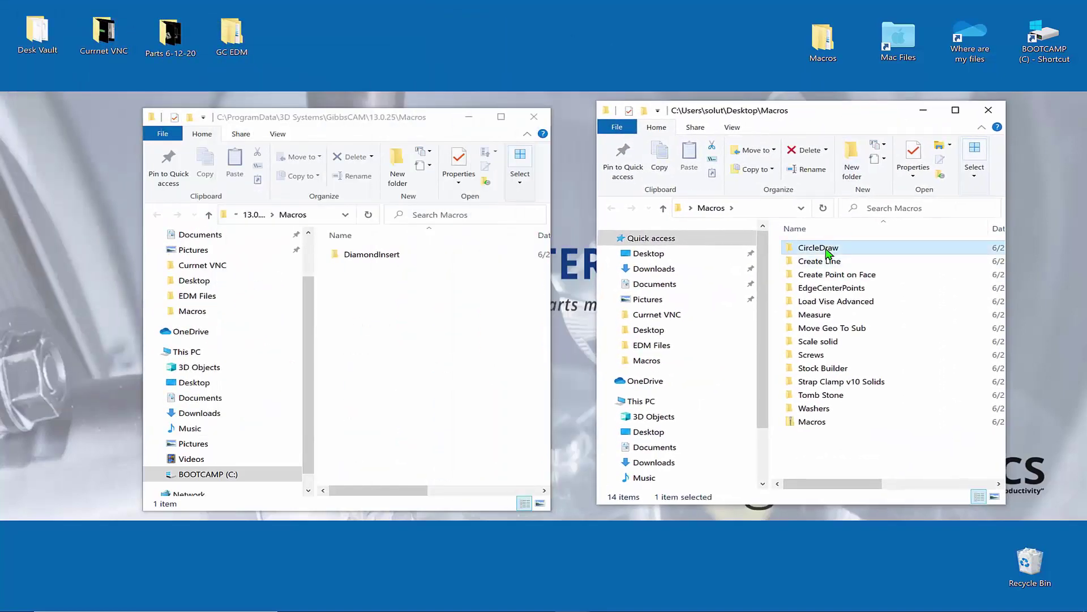
left_click(812, 408, "shift")
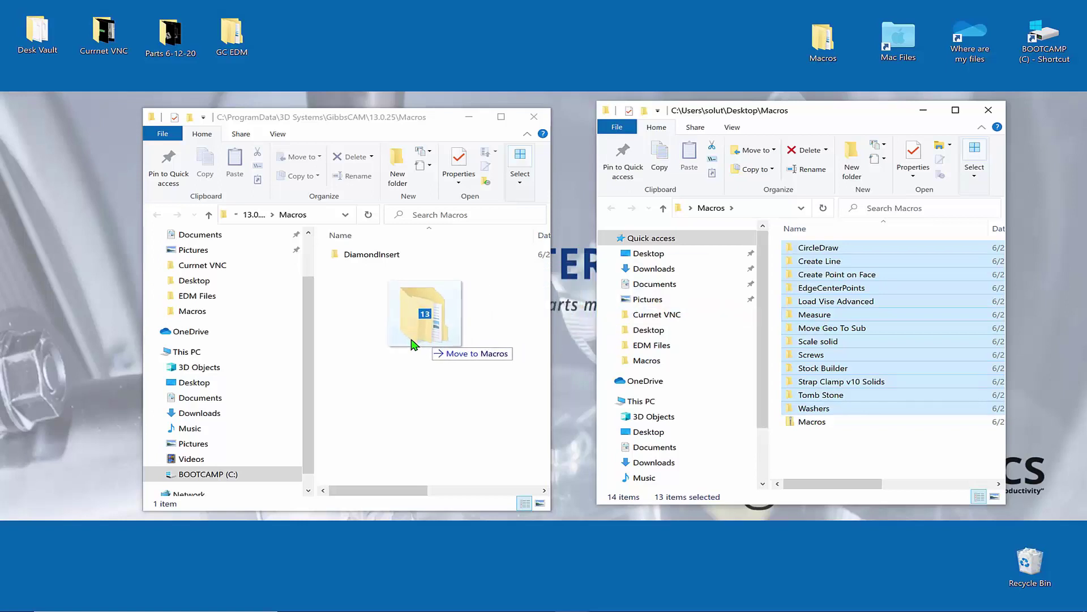
right_click_drag(702, 319, 398, 346)
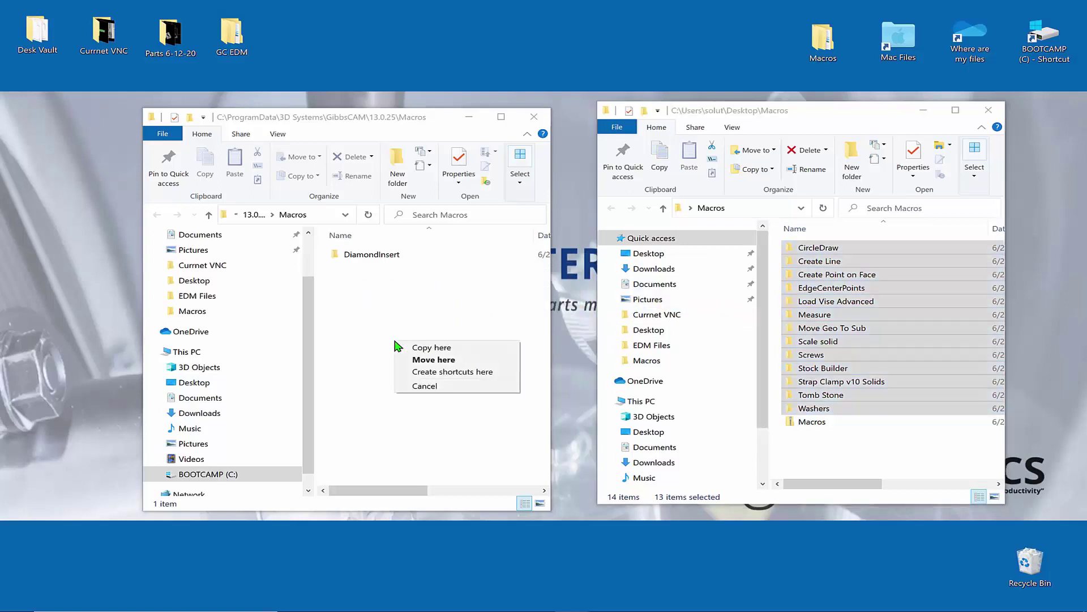
left_click(443, 350)
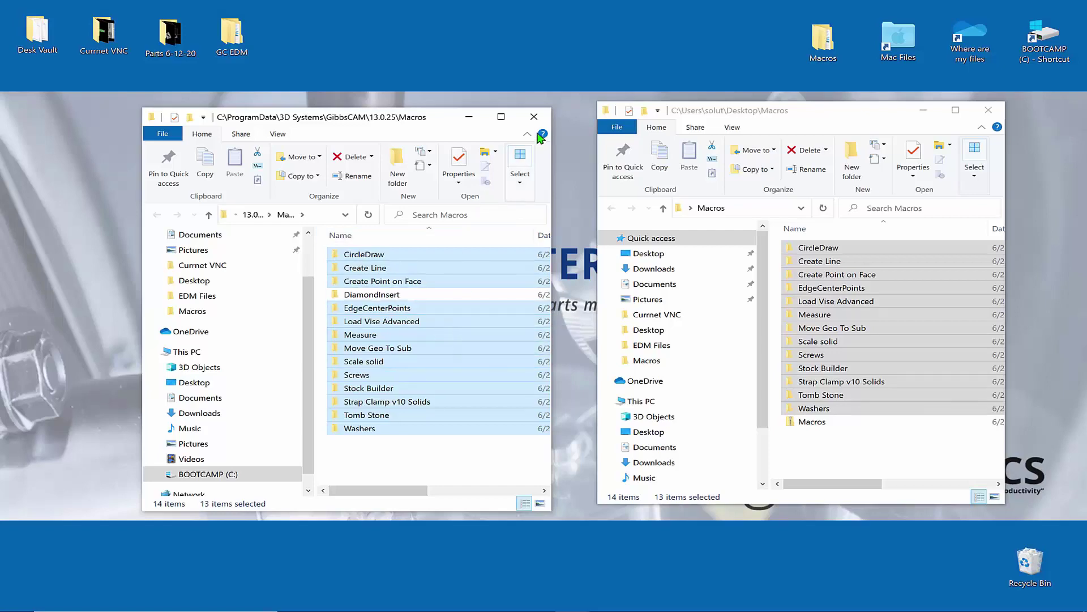
left_click(987, 111)
mouse_move(571, 608)
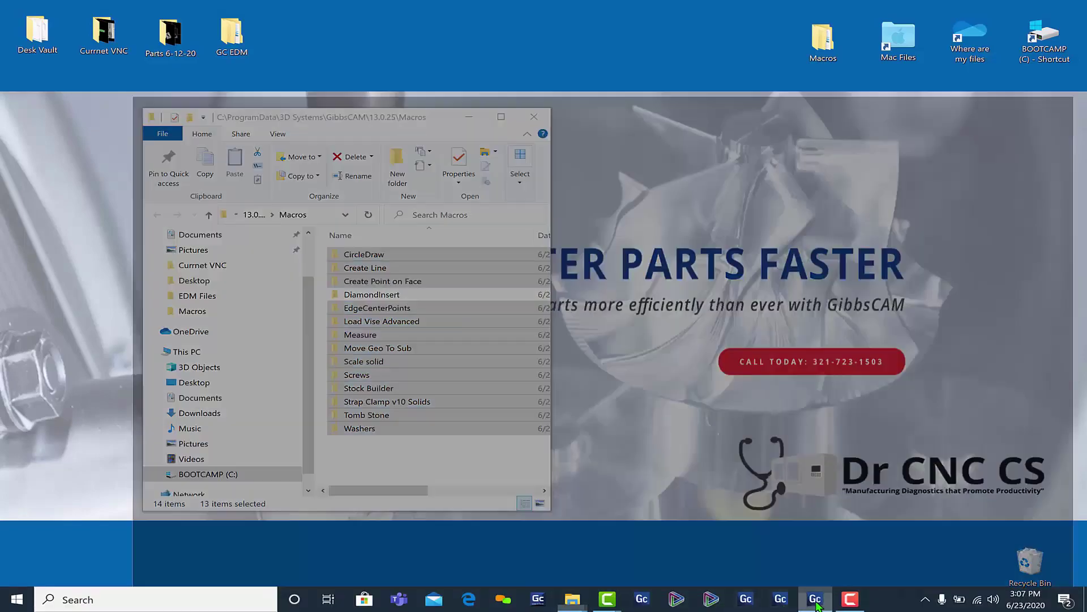
- Return to GibbsCAM, close the simulation and centre the part in the view
left_click(815, 600)
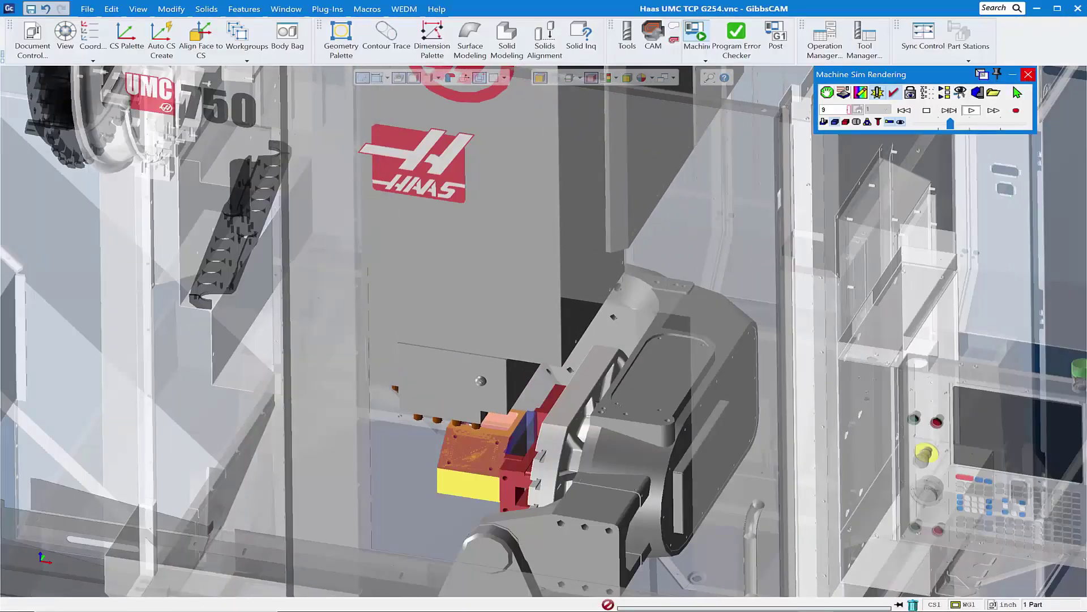
left_click(1028, 74)
scroll(543, 441, "up", 2)
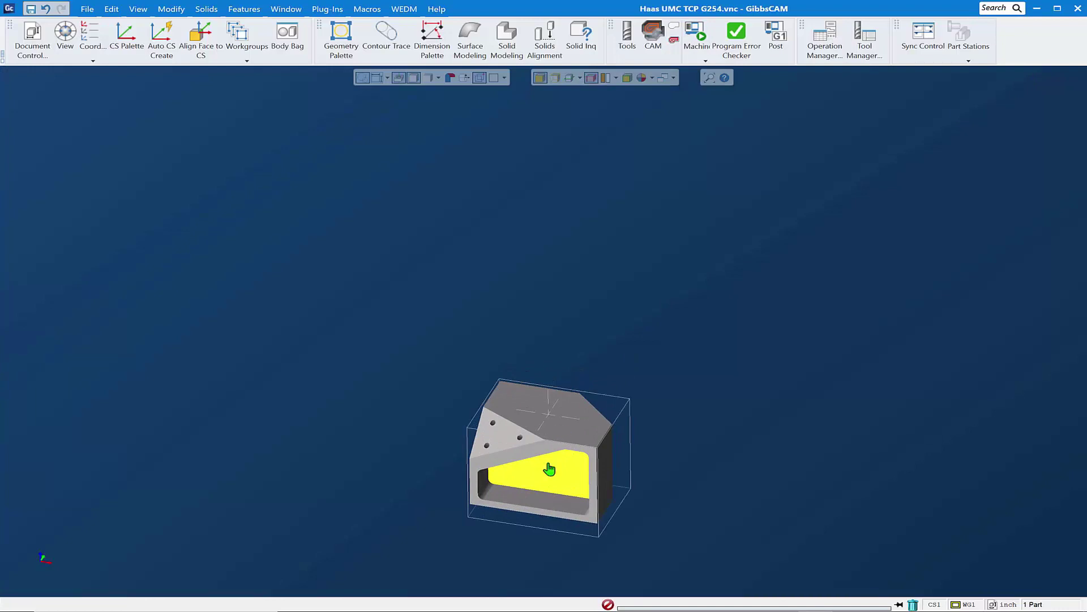
middle_click_drag(549, 469, 531, 359)
scroll(532, 359, "up", 2)
scroll(519, 293, "up", 2)
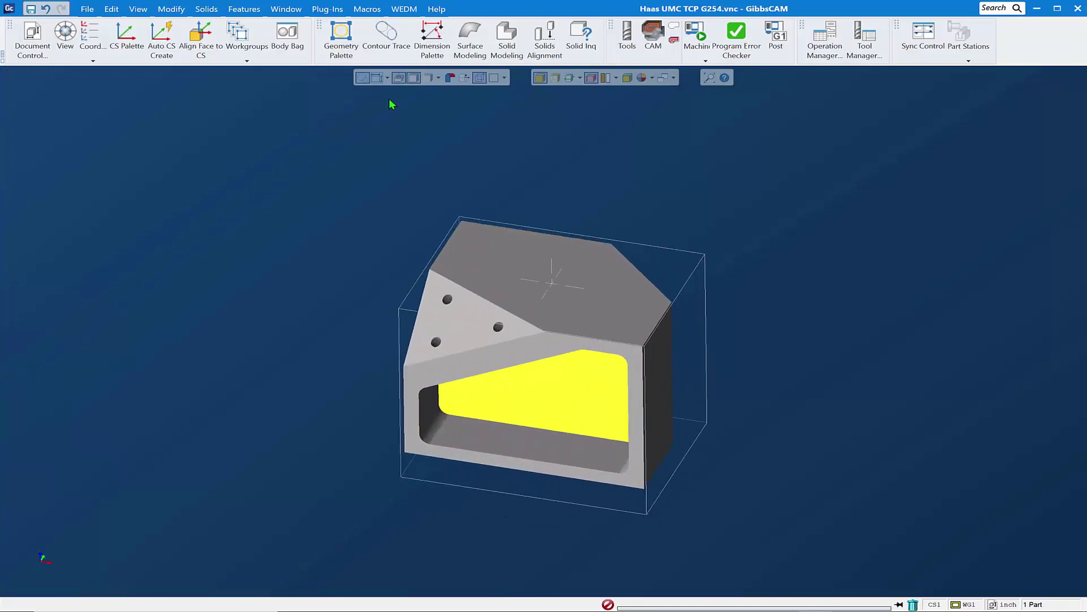
- In Macros > Configure, browse into Create Point on Face and place CreatePointOnFace.mac in row 1
left_click(288, 10)
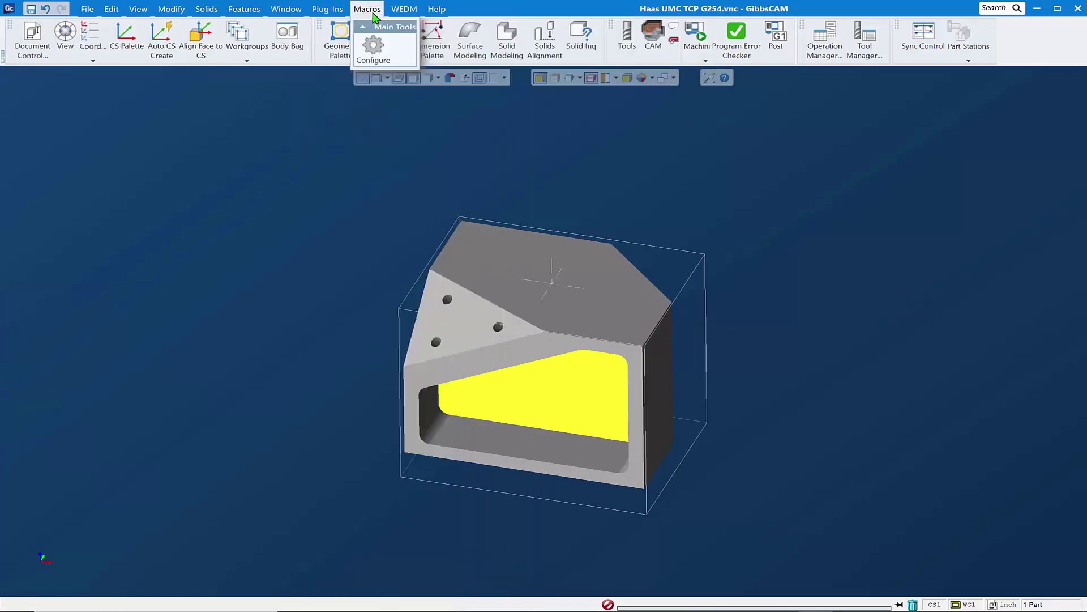
left_click(373, 51)
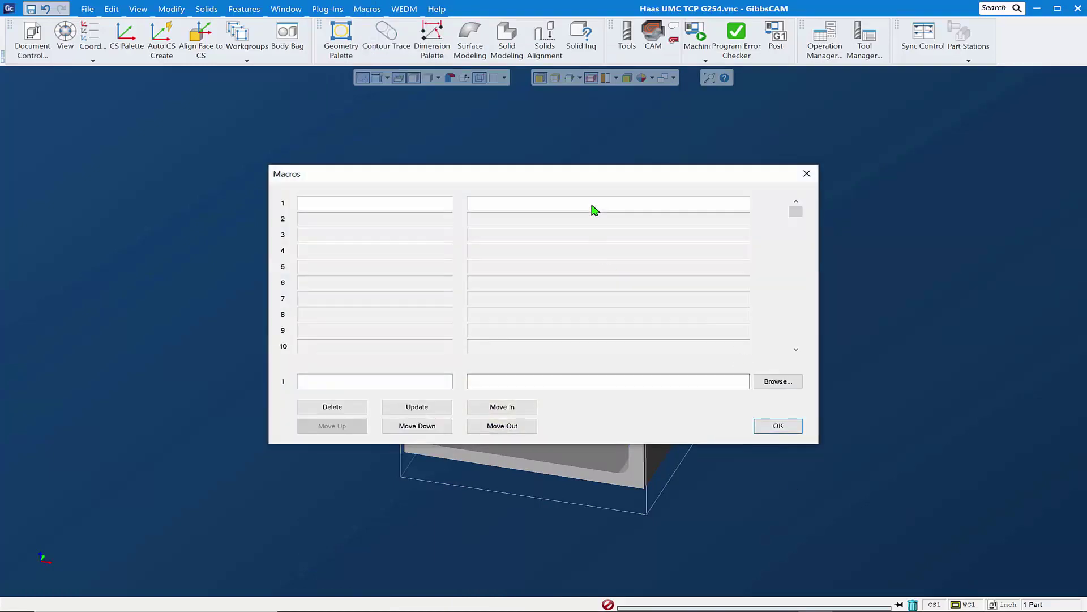
left_click_drag(603, 175, 597, 186)
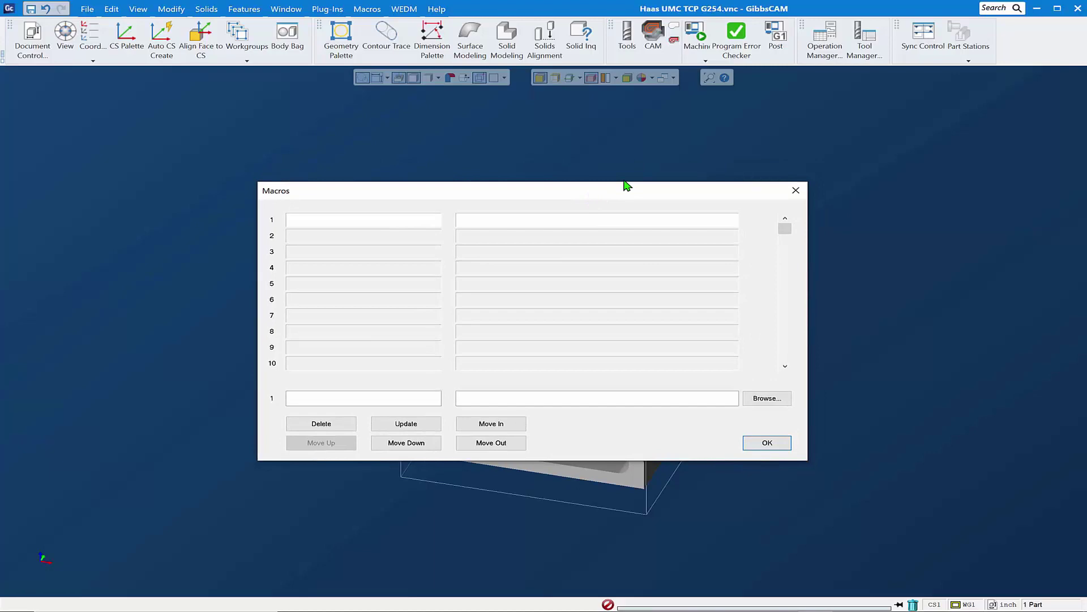
left_click(785, 401)
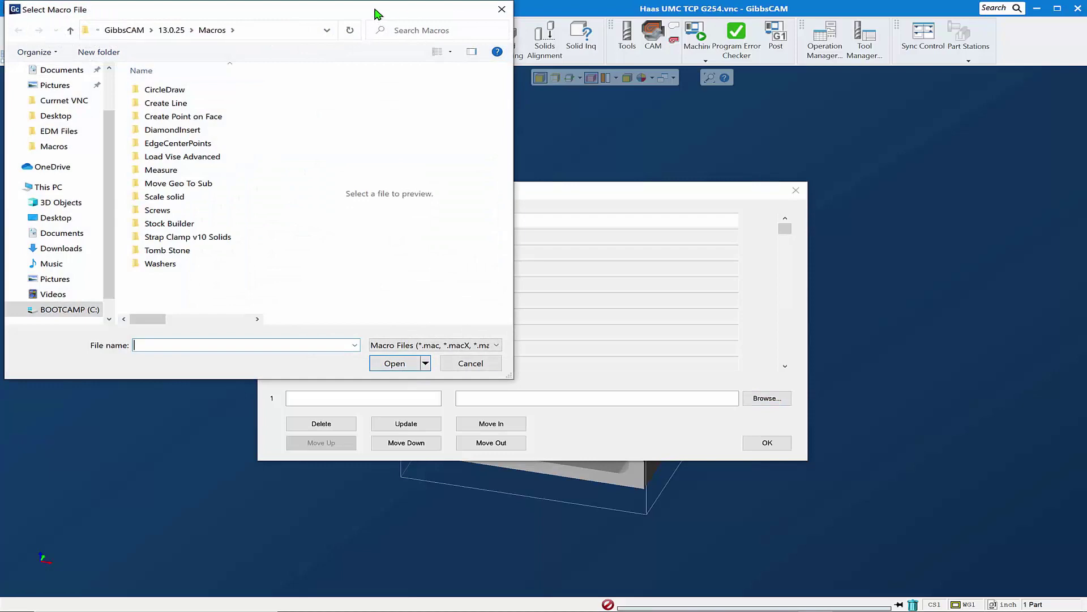
left_click_drag(376, 14, 929, 116)
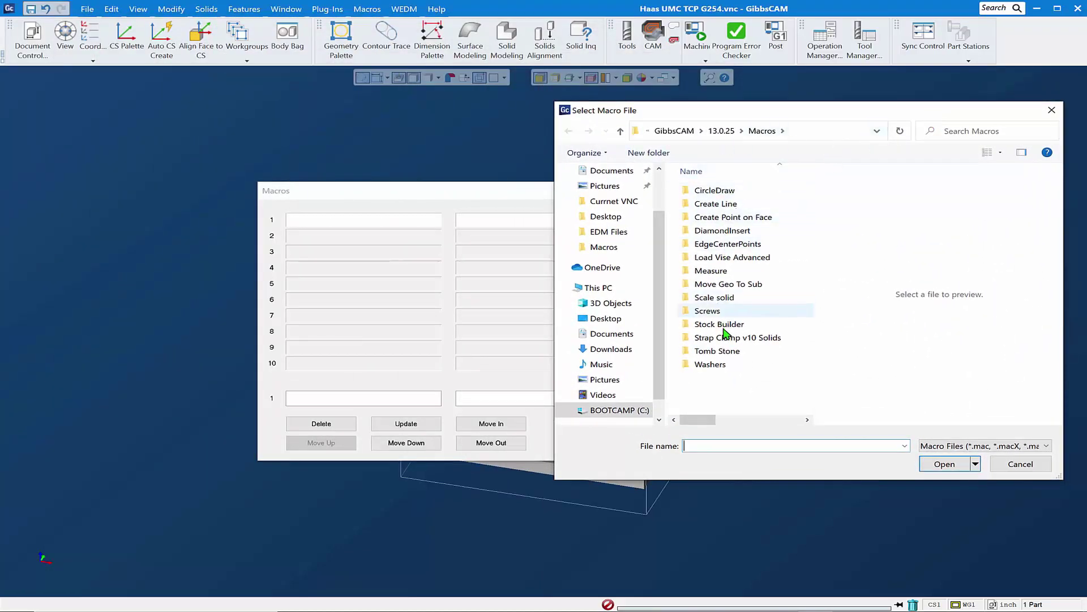
double_click(742, 218)
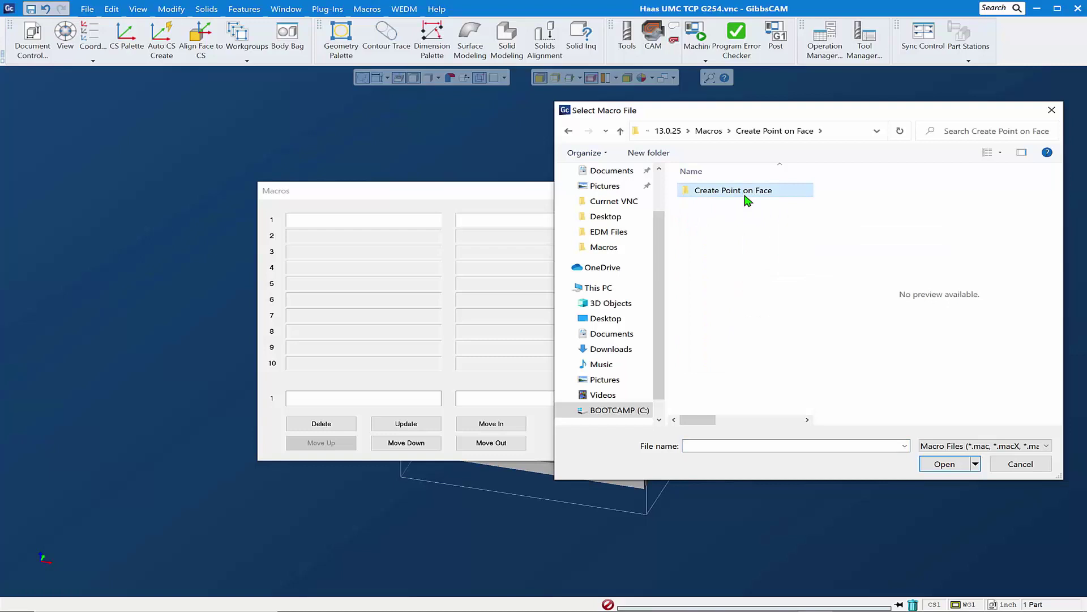
double_click(746, 192)
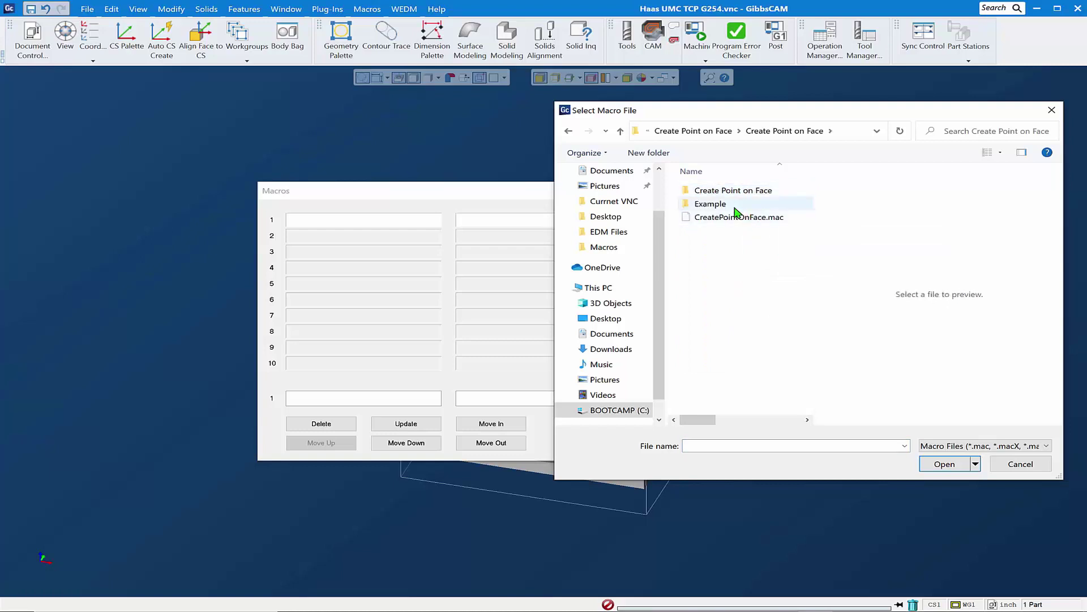
left_click_drag(716, 221, 474, 226)
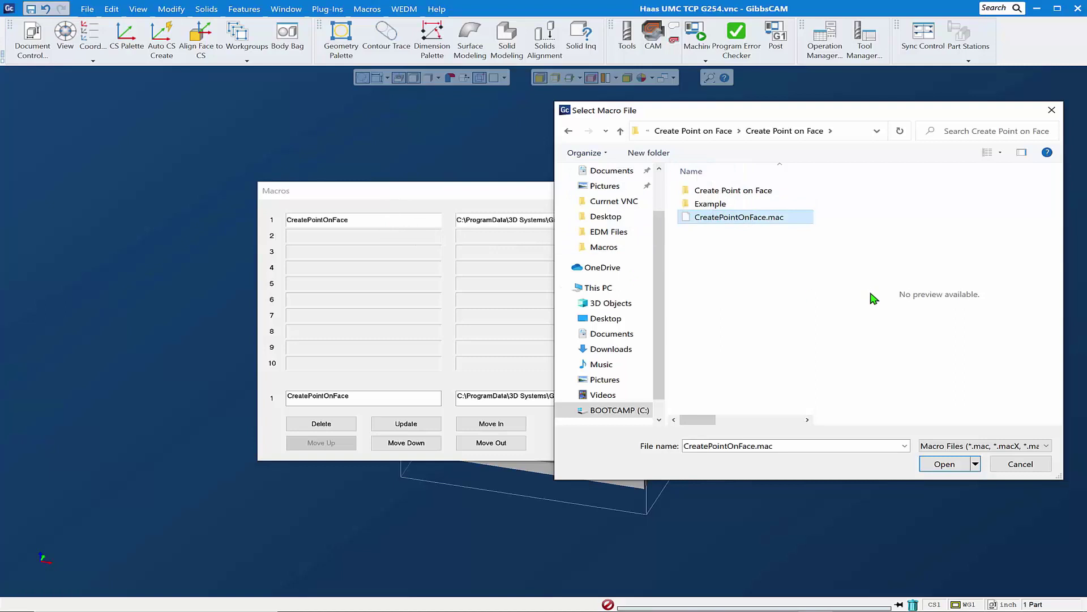
- Add Load Vise Advanced.mac from its folder as the second macro
left_click(621, 131)
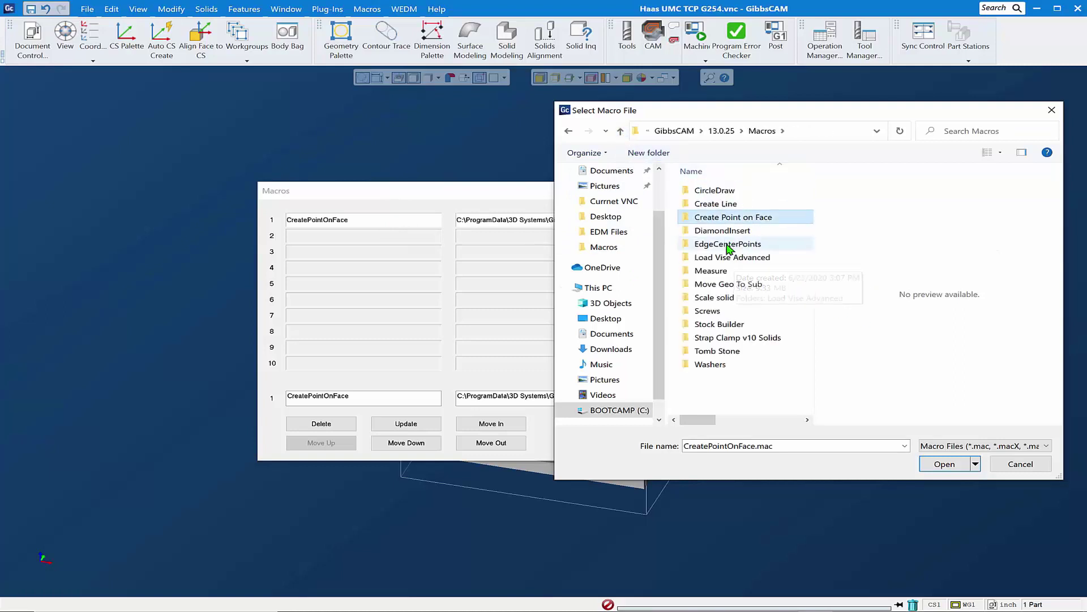
double_click(725, 260)
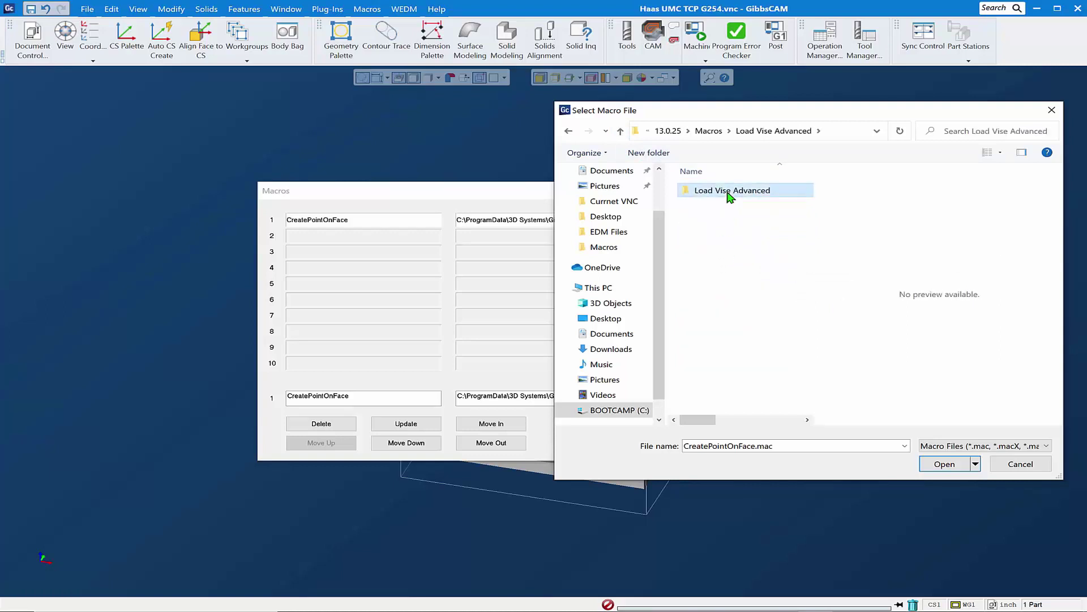
double_click(729, 195)
left_click(729, 207)
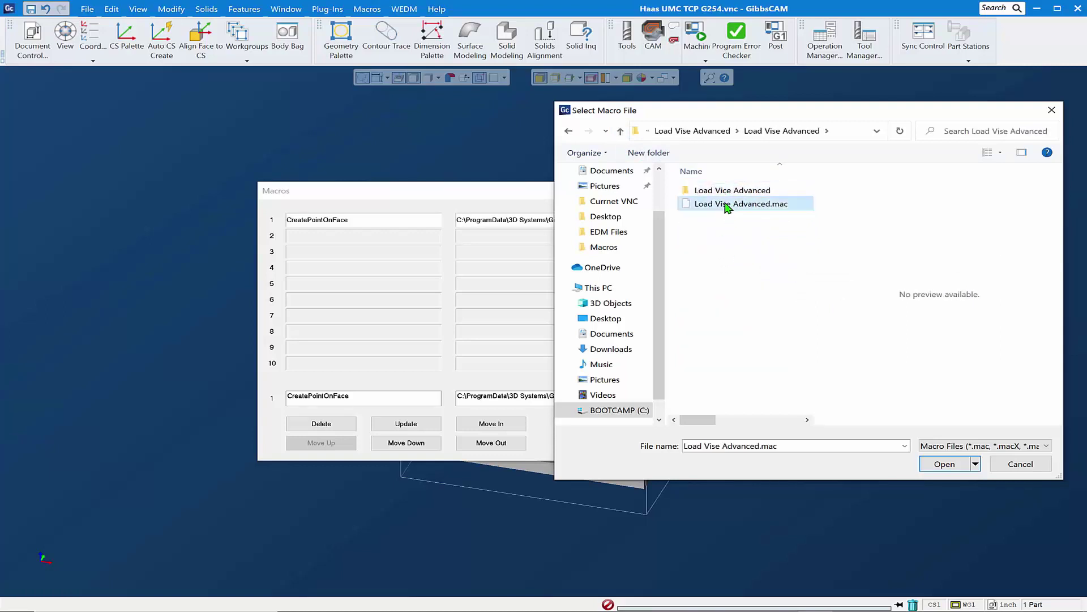
left_click(412, 242)
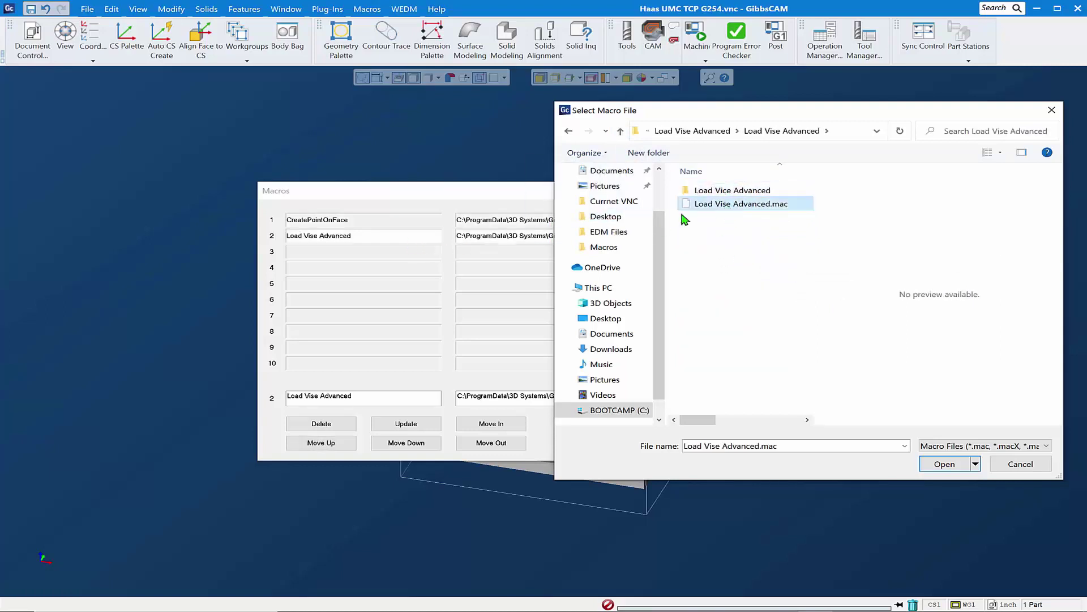
- Add ScaleSolid.mac as the third macro, then close the file chooser and Macros dialog
left_click(621, 131)
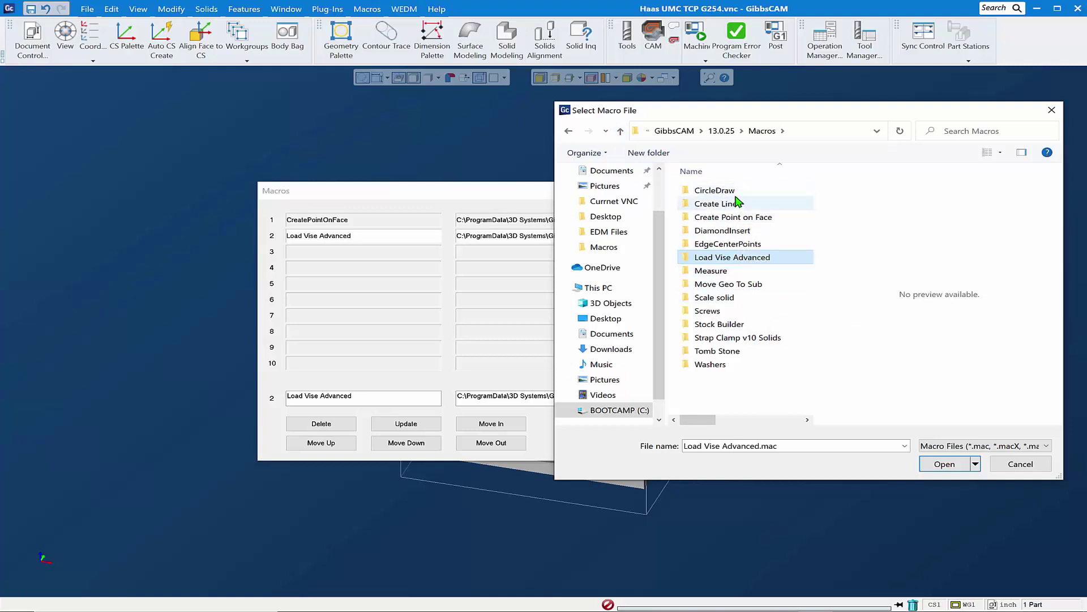
double_click(717, 298)
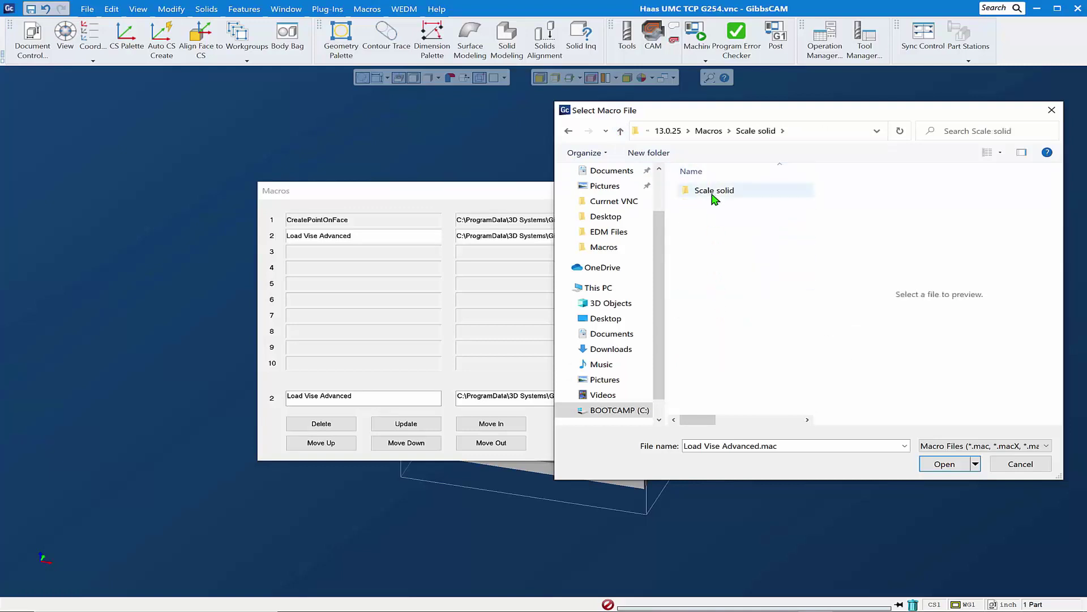
double_click(714, 195)
left_click_drag(715, 205, 389, 262)
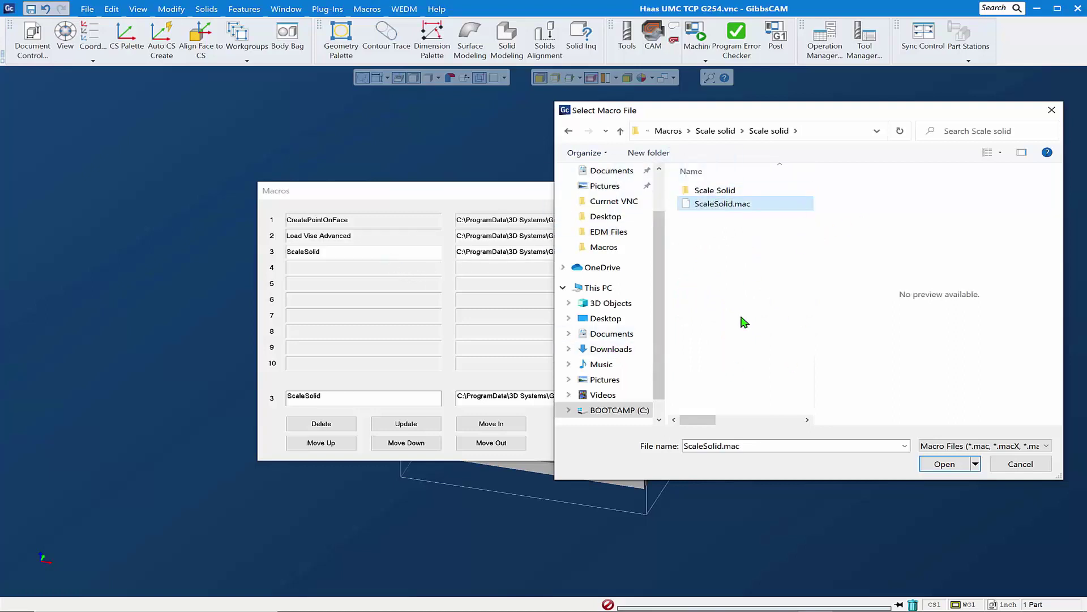
left_click(1051, 111)
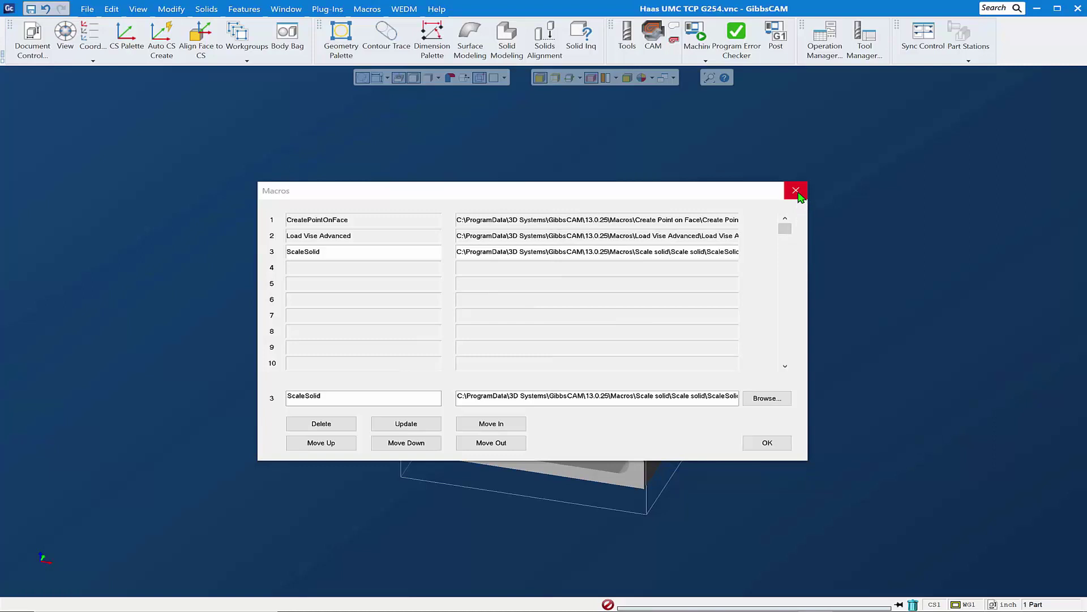
left_click(767, 443)
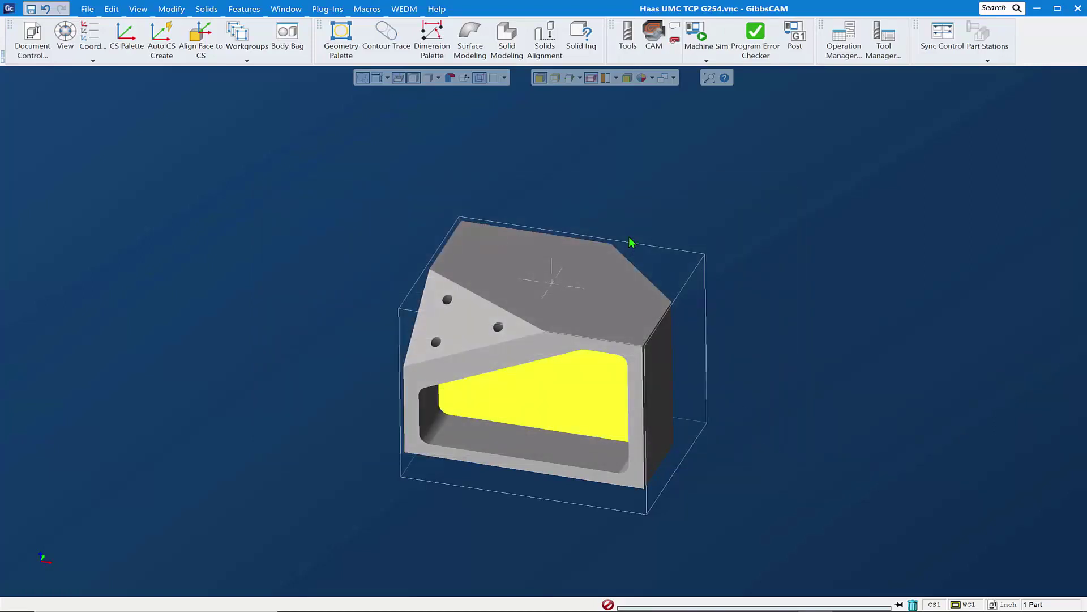
- Select the part's top face and run the CreatePoint macro, accepting the '1 created' message
left_click(374, 11)
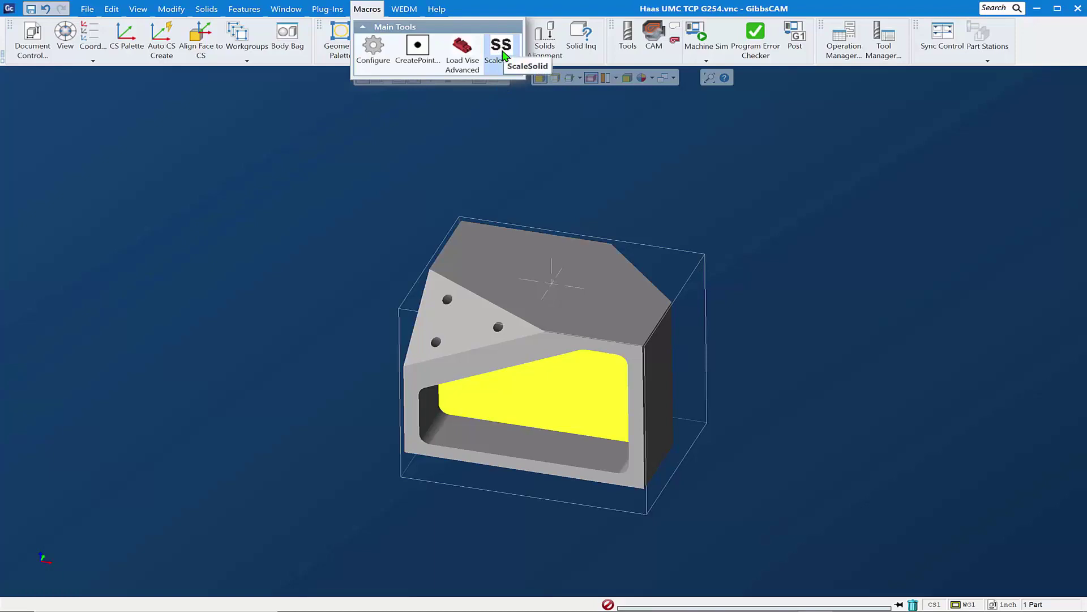
left_click(483, 251)
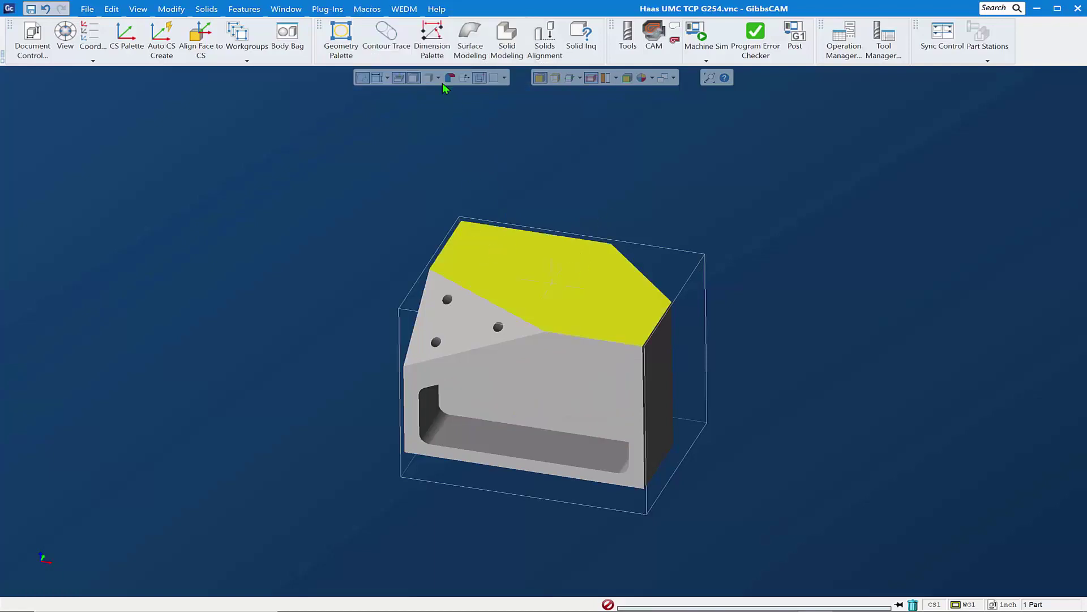
left_click(367, 14)
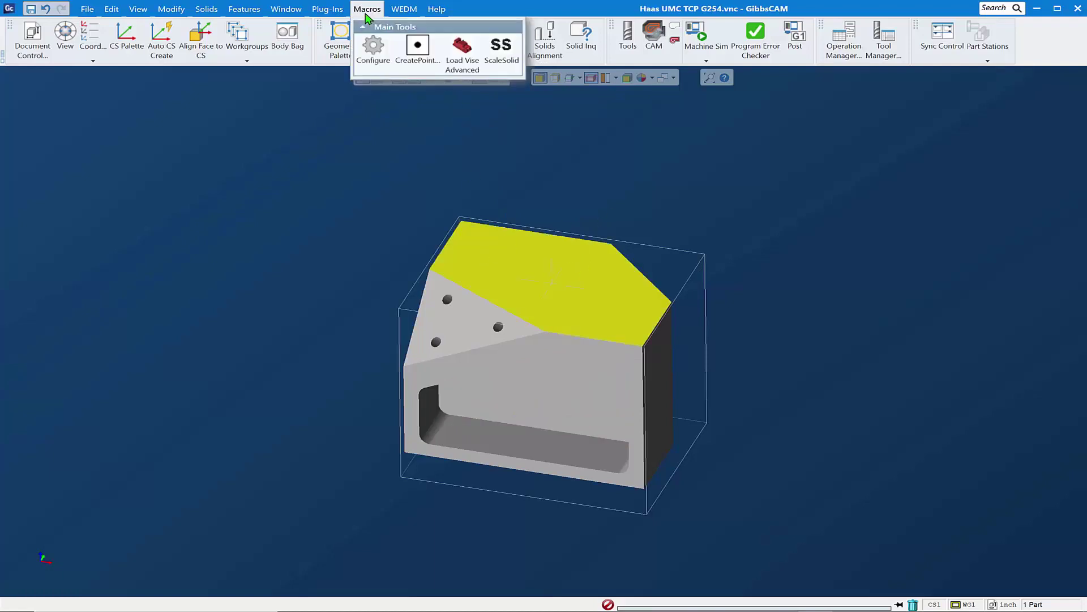
left_click(418, 53)
left_click(566, 357)
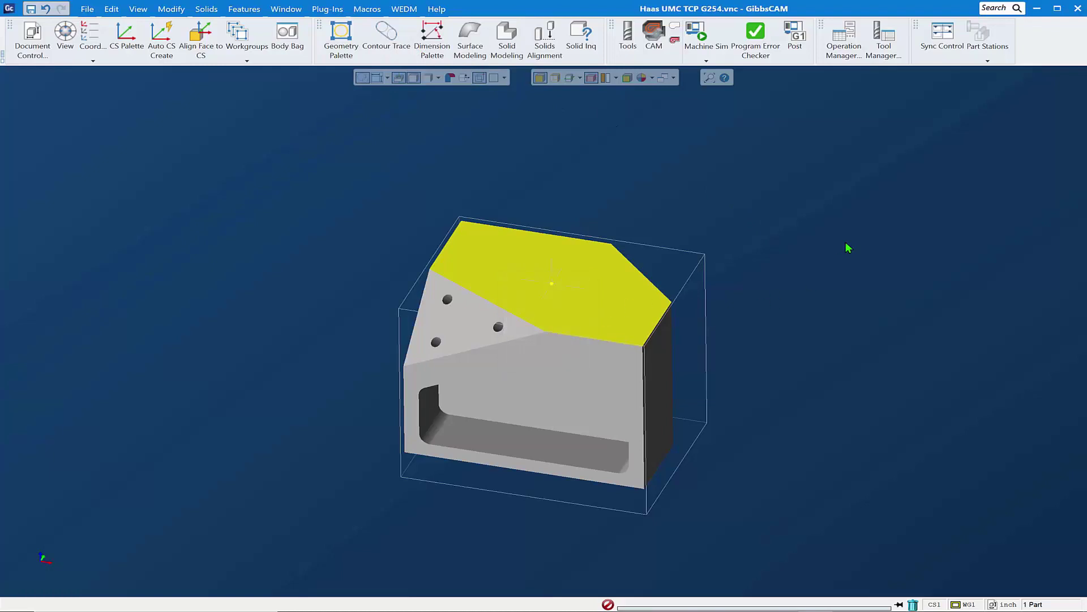
- Orbit the part to inspect the new point, including the underside
mouse_move(825, 224)
middle_mouse_down()
mouse_move(769, 356)
mouse_move(696, 338)
middle_mouse_up()
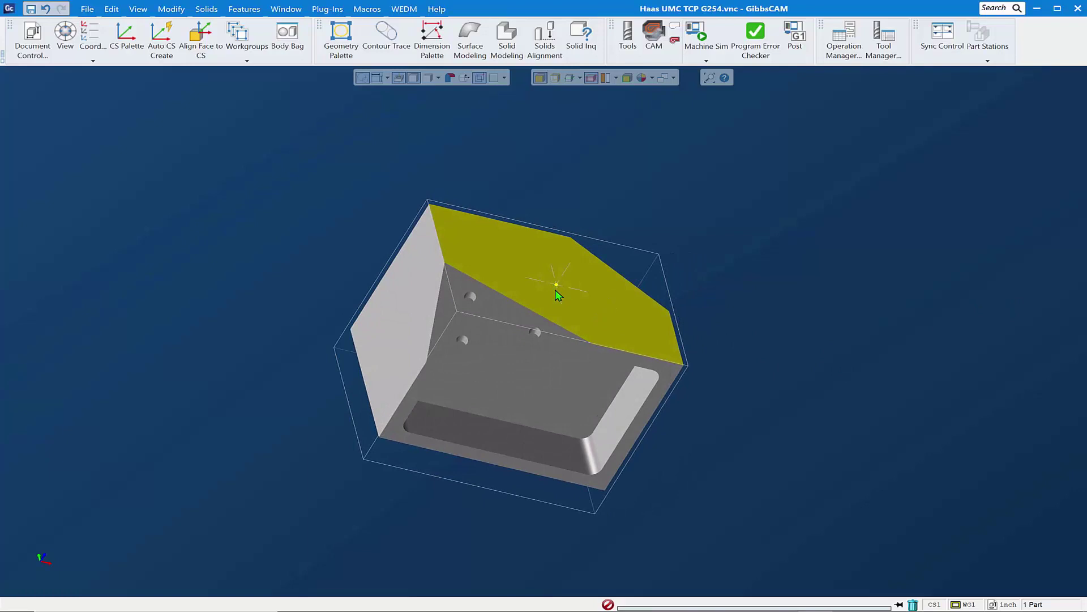
mouse_move(549, 313)
middle_mouse_down()
mouse_move(233, 352)
mouse_move(405, 255)
mouse_move(401, 316)
mouse_move(350, 246)
middle_mouse_up()
middle_click_drag(576, 293, 532, 226)
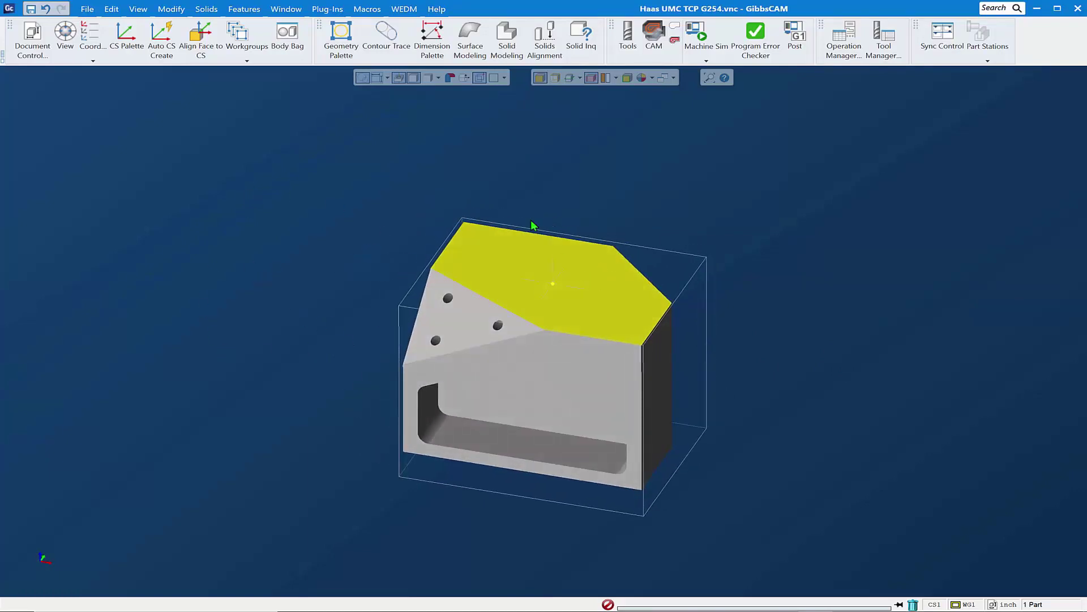
left_click(374, 12)
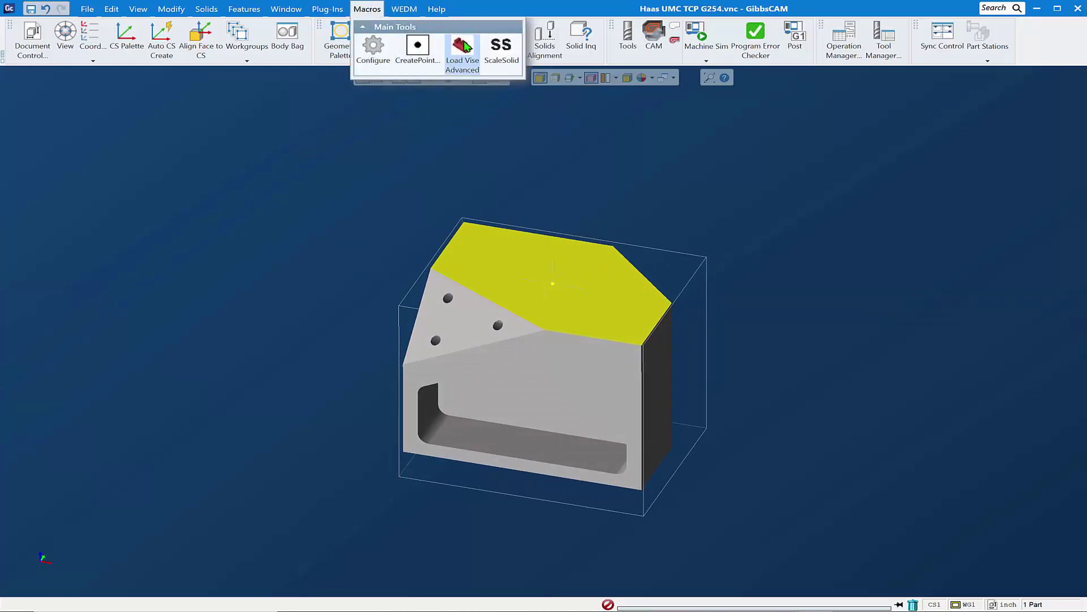
- Run Load Vise Advanced with Enter Grip Distance set to 0.5 and confirm
left_click(464, 47)
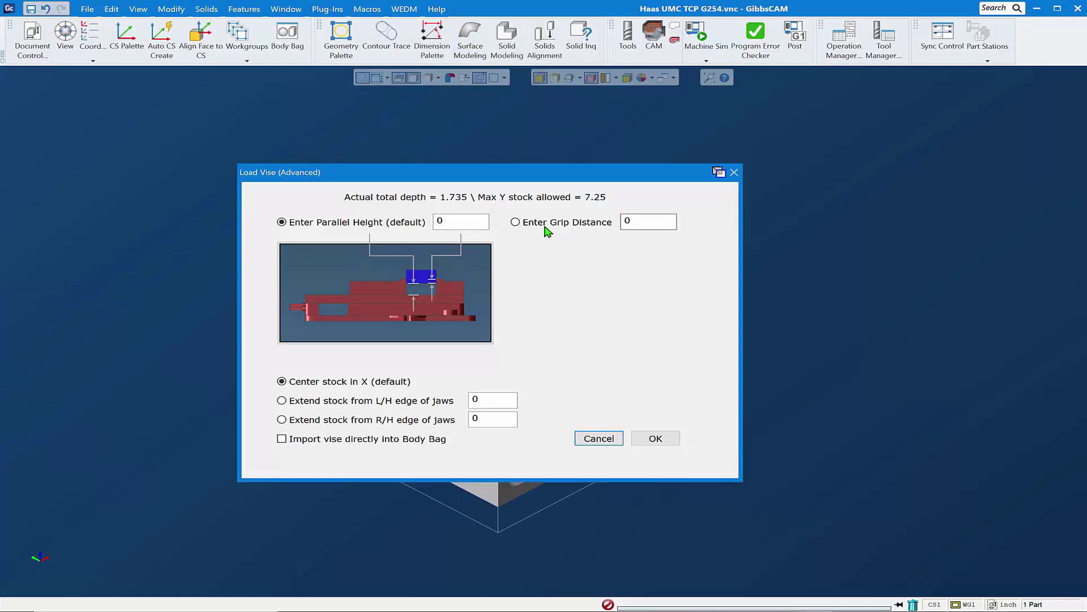
left_click(516, 223)
left_click(635, 222)
type("5")
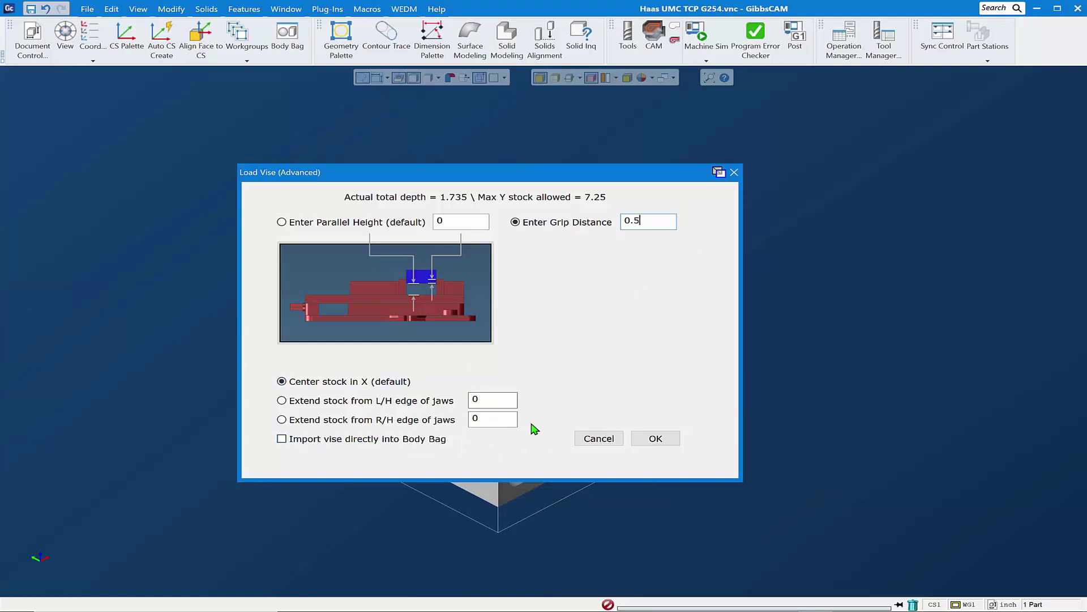
left_click(657, 441)
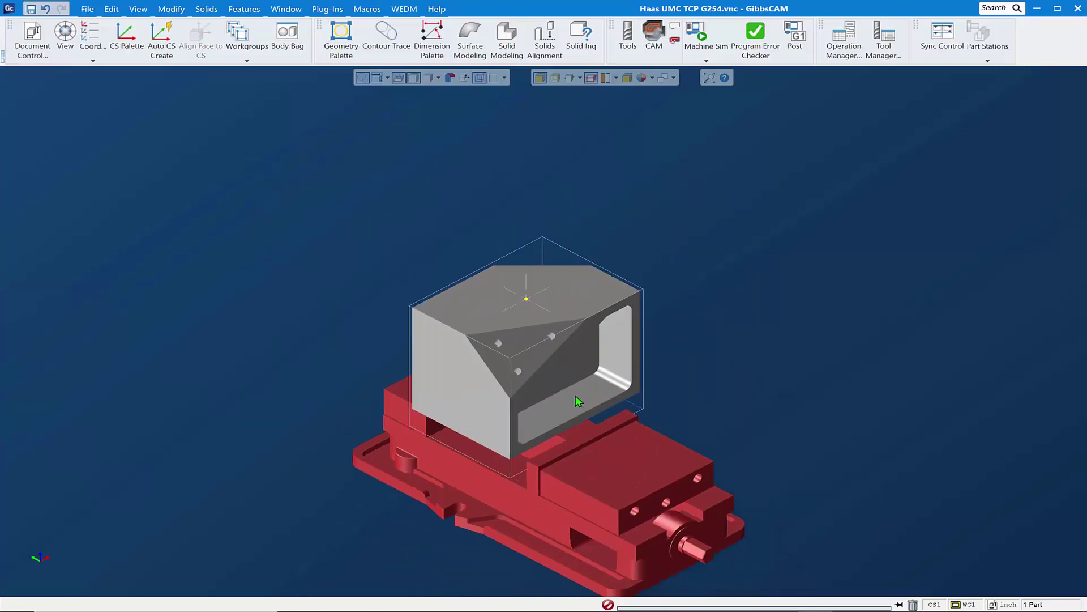
mouse_move(856, 299)
middle_mouse_down()
mouse_move(419, 340)
mouse_move(567, 351)
mouse_move(620, 373)
middle_mouse_up()
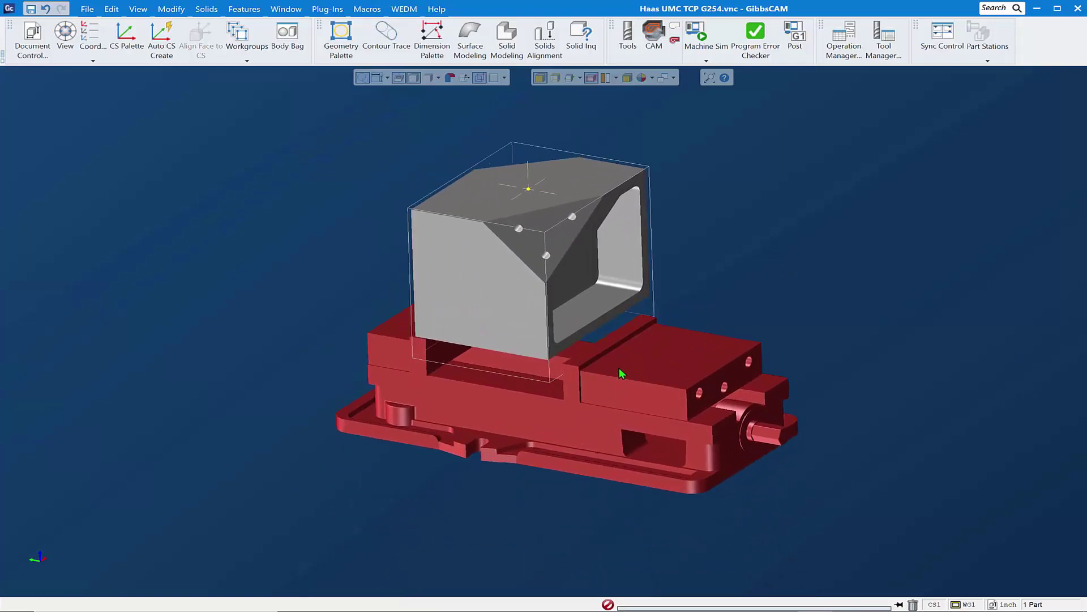